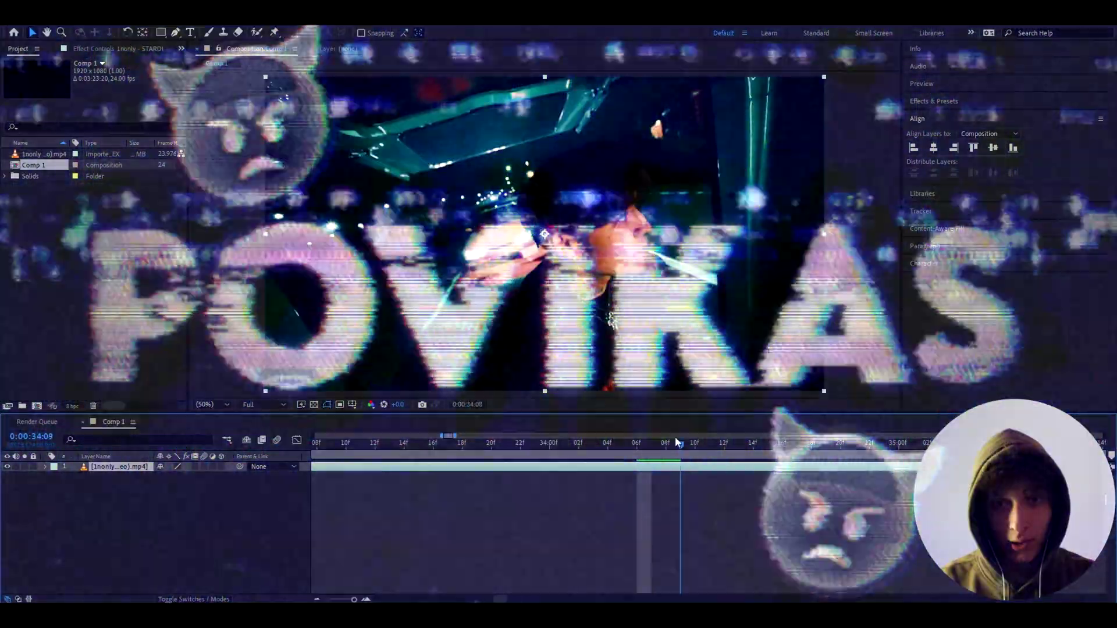
Locate the cut between the headlight and man shots and add an adjustment layer there.
mouse_move(677, 442)
left_mouse_down()
mouse_move(753, 442)
mouse_move(616, 442)
mouse_move(761, 444)
mouse_move(656, 444)
mouse_move(743, 453)
mouse_move(856, 445)
mouse_move(623, 445)
mouse_move(662, 455)
left_mouse_up()
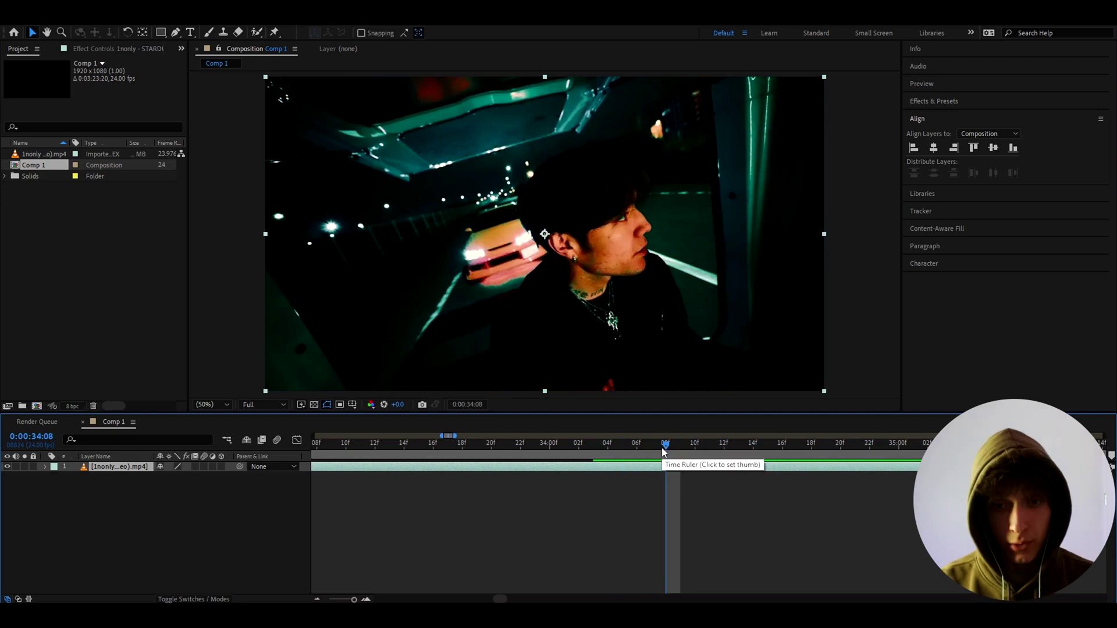
mouse_move(664, 447)
left_mouse_down()
mouse_move(637, 447)
mouse_move(649, 446)
left_mouse_up()
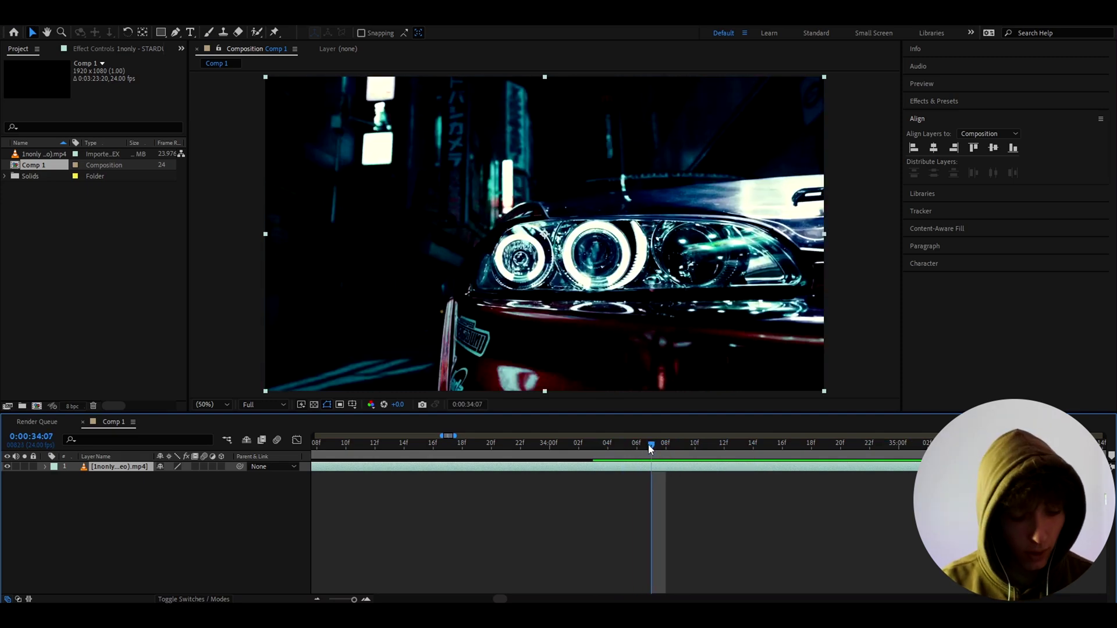
key("ctrl+alt+y")
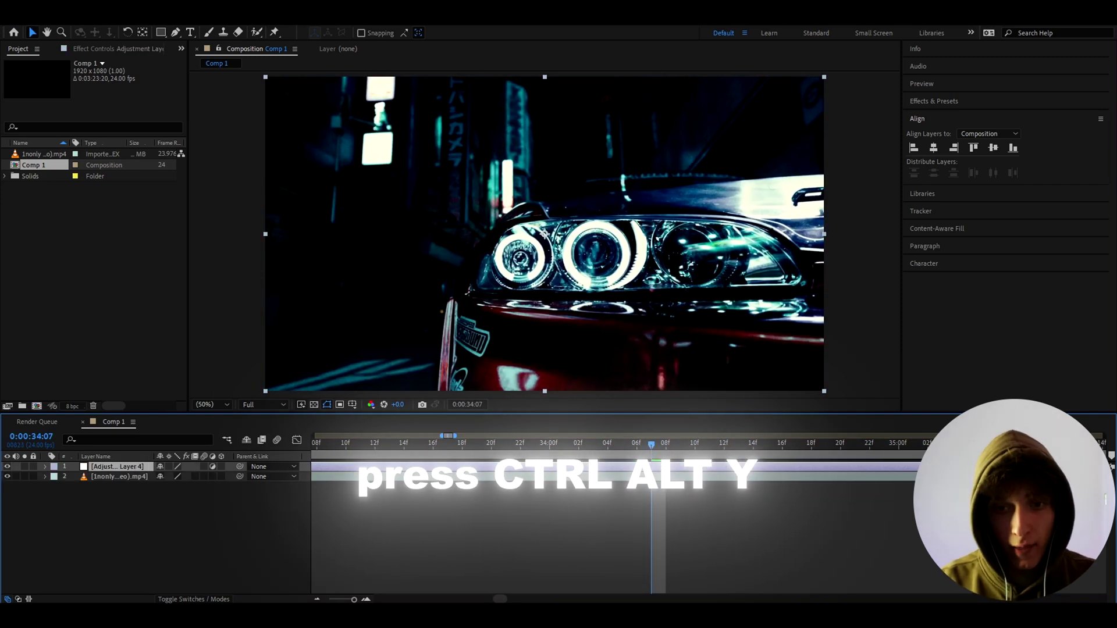
left_click(649, 478)
Trim the adjustment layer's end by splitting one frame past the cut and deleting the later piece.
left_click_drag(652, 449, 669, 448)
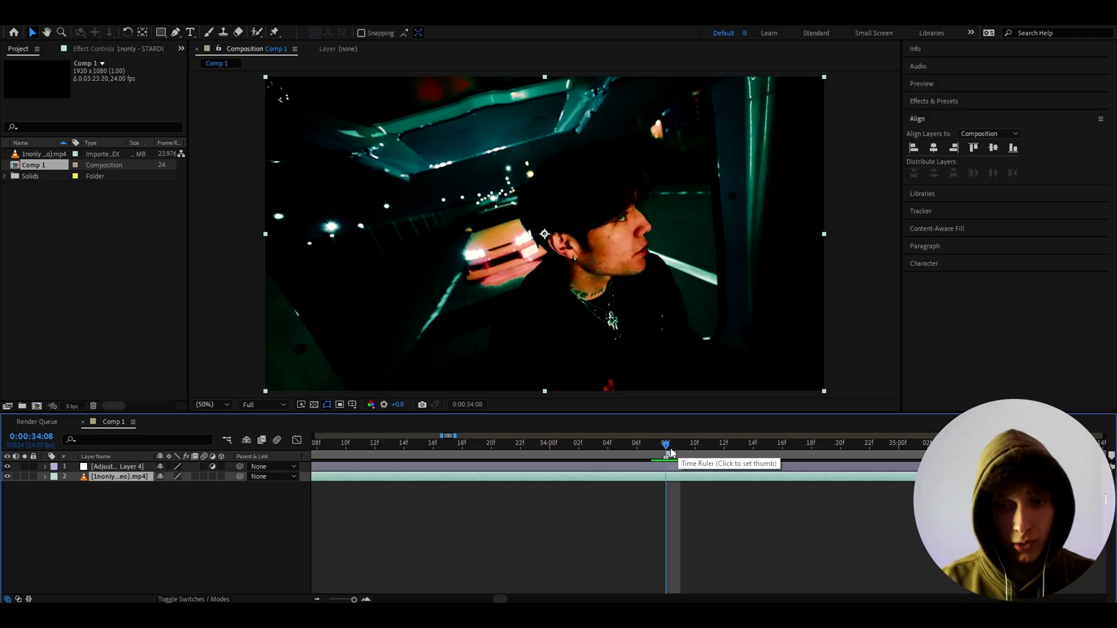
key("Page_Down")
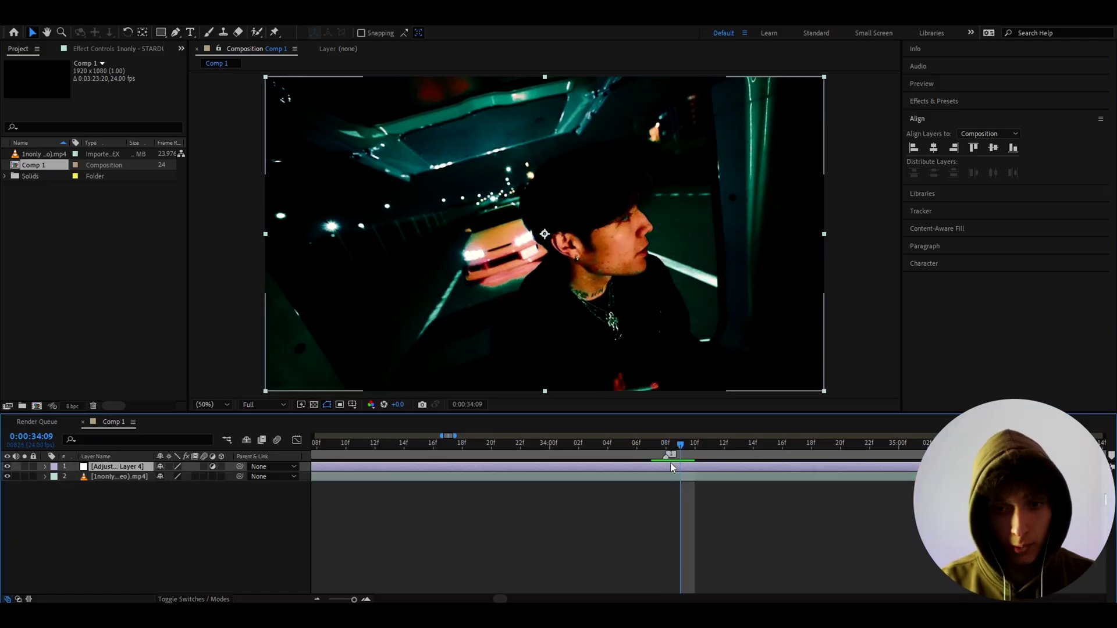
key("ctrl+shift+d")
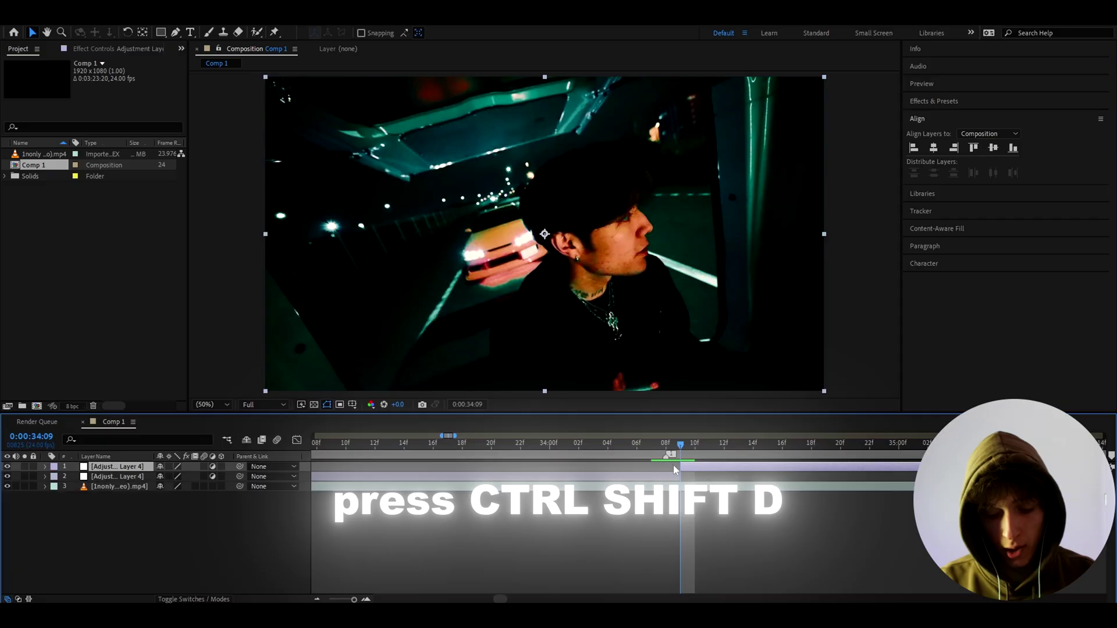
key("Delete")
Trim the adjustment layer's start at 34:06 by splitting it and deleting the earlier piece.
left_click_drag(681, 451, 654, 446)
key("Page_Up")
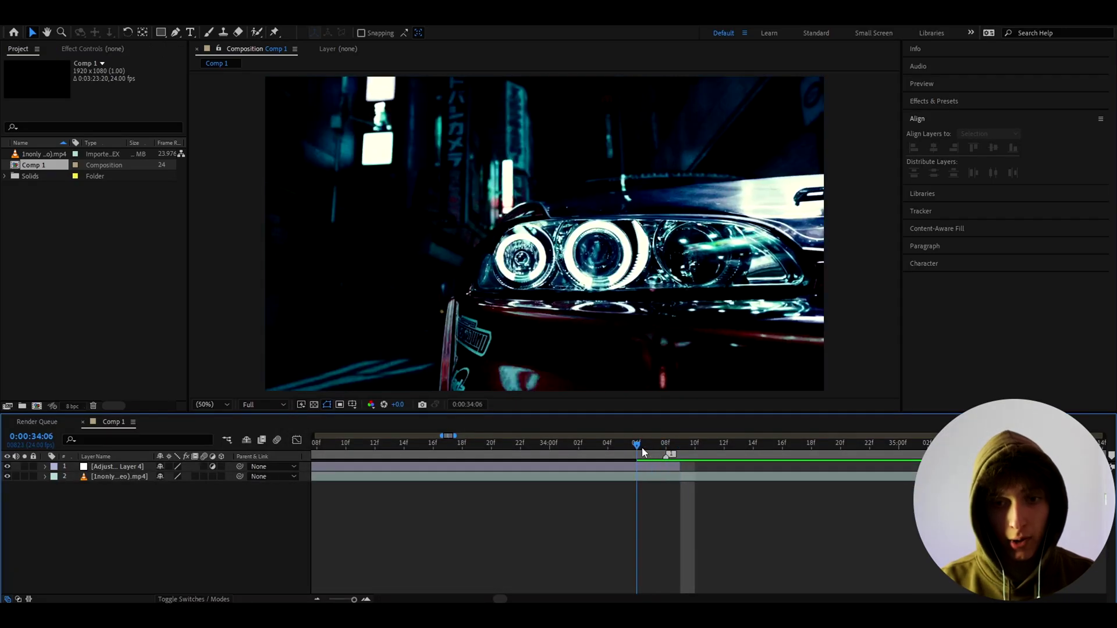
left_click(645, 466)
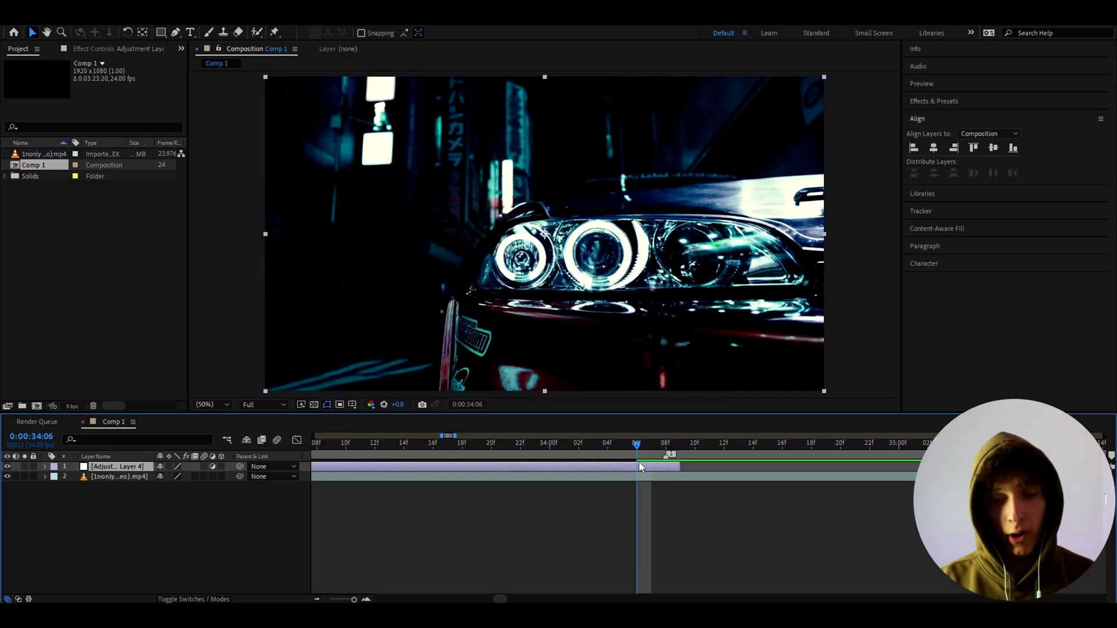
key("ctrl+shift+d")
key("Delete")
Check the frames on either side of the cut, ending on the last headlight frame.
mouse_move(643, 451)
left_mouse_down()
mouse_move(661, 452)
mouse_move(631, 455)
left_mouse_up()
left_click(709, 468)
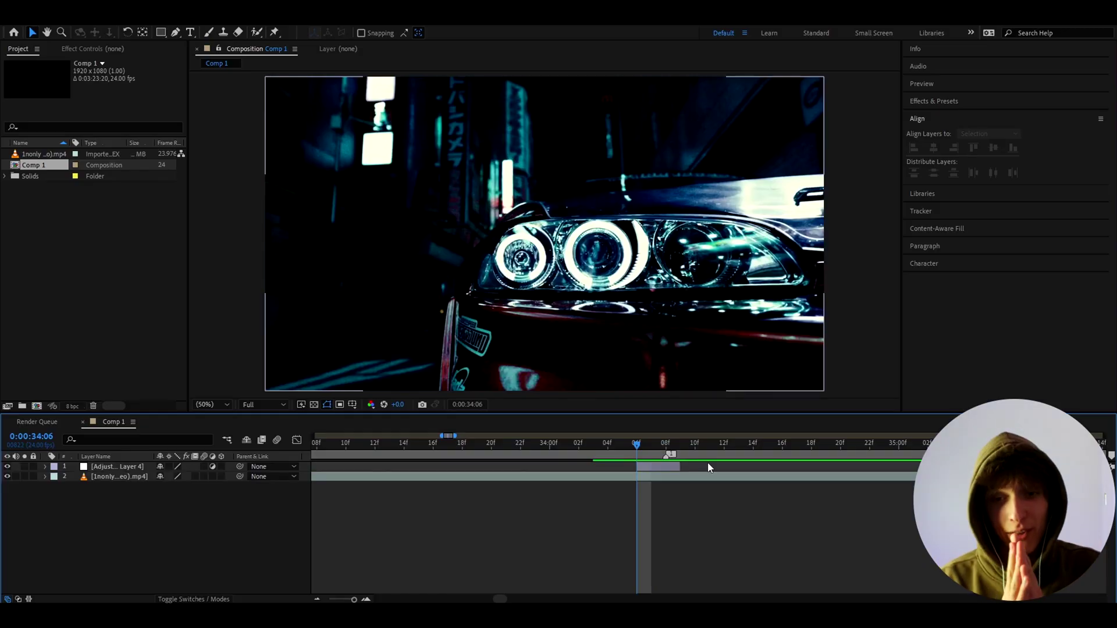
key("Page_Down")
key("Page_Down")
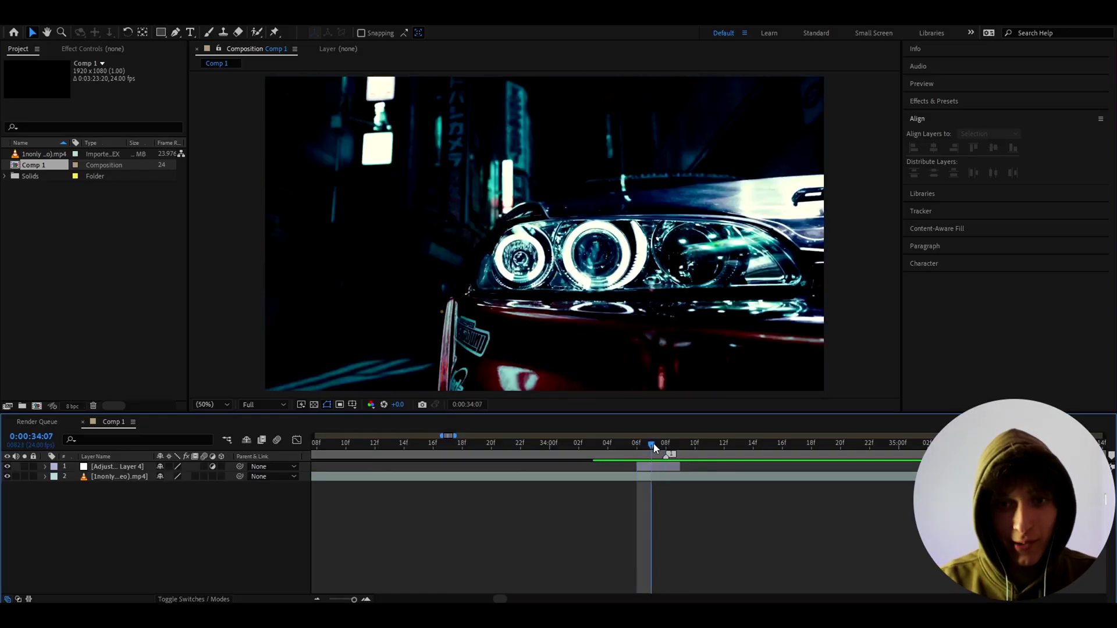
left_click(671, 469)
key("Page_Up")
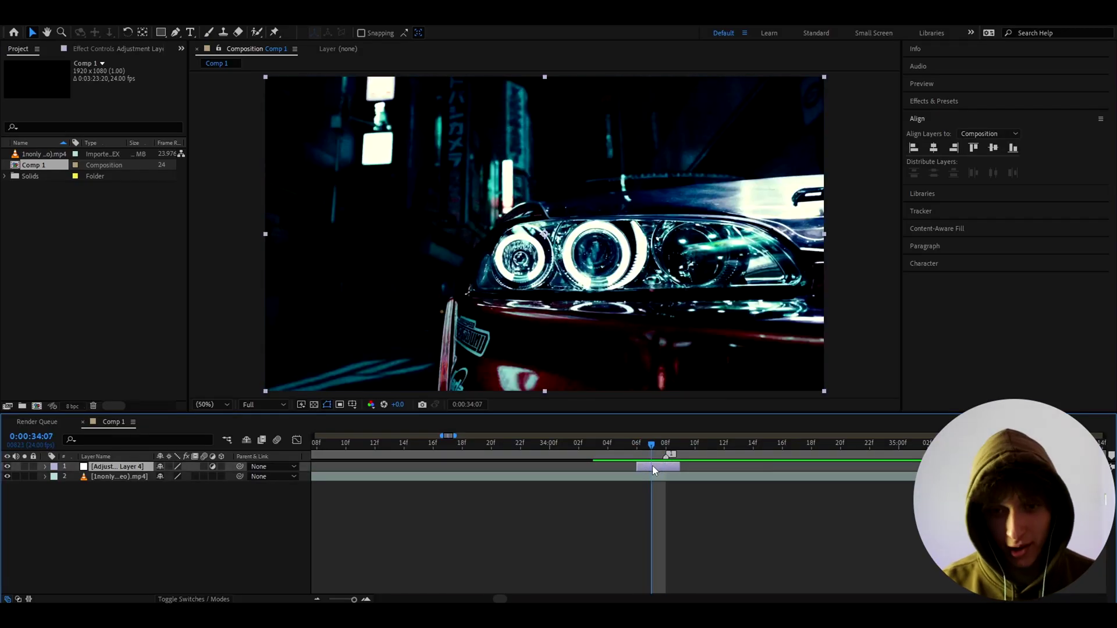
Apply Minimax at 34:06, keyframe its Radius, and set Direction to Just Horizontal.
key("ctrl+space")
type("mi")
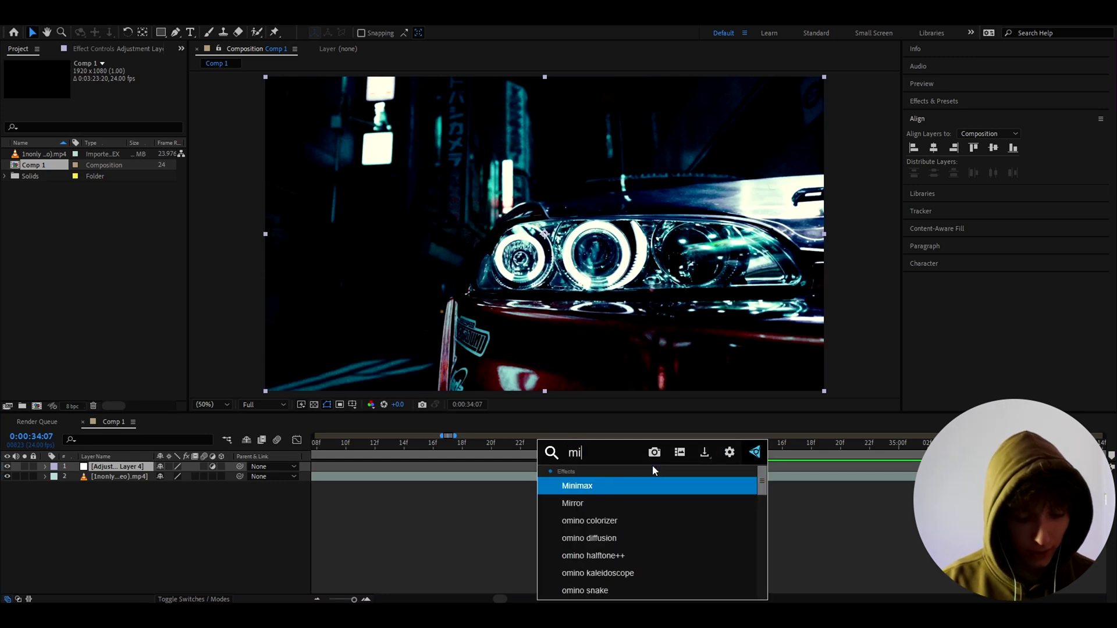
type("nimaxc")
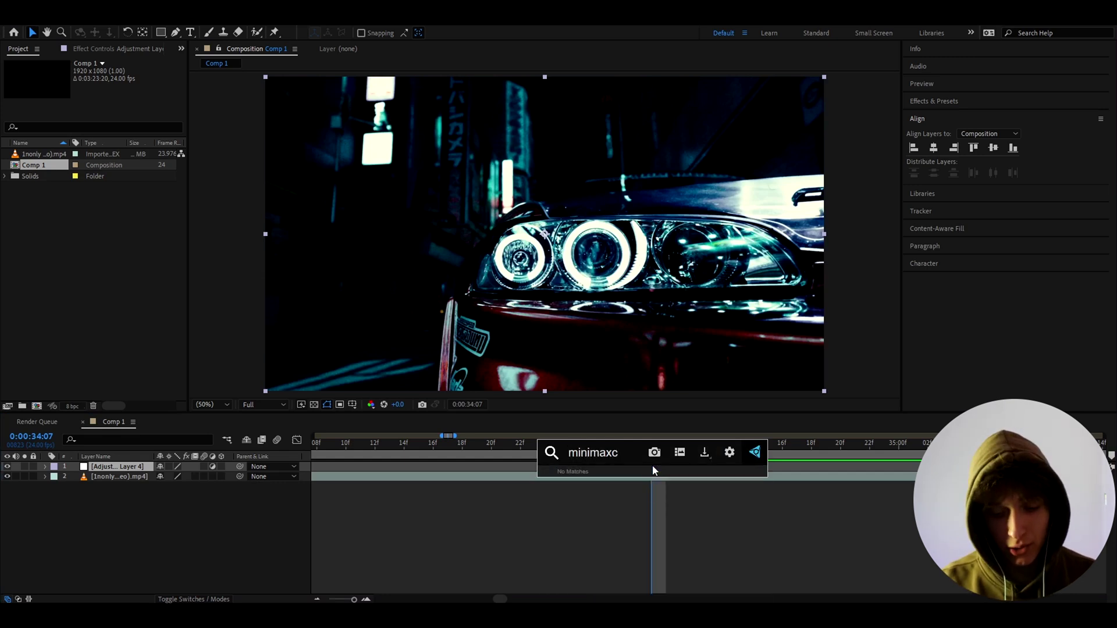
key("BackSpace")
key("Return")
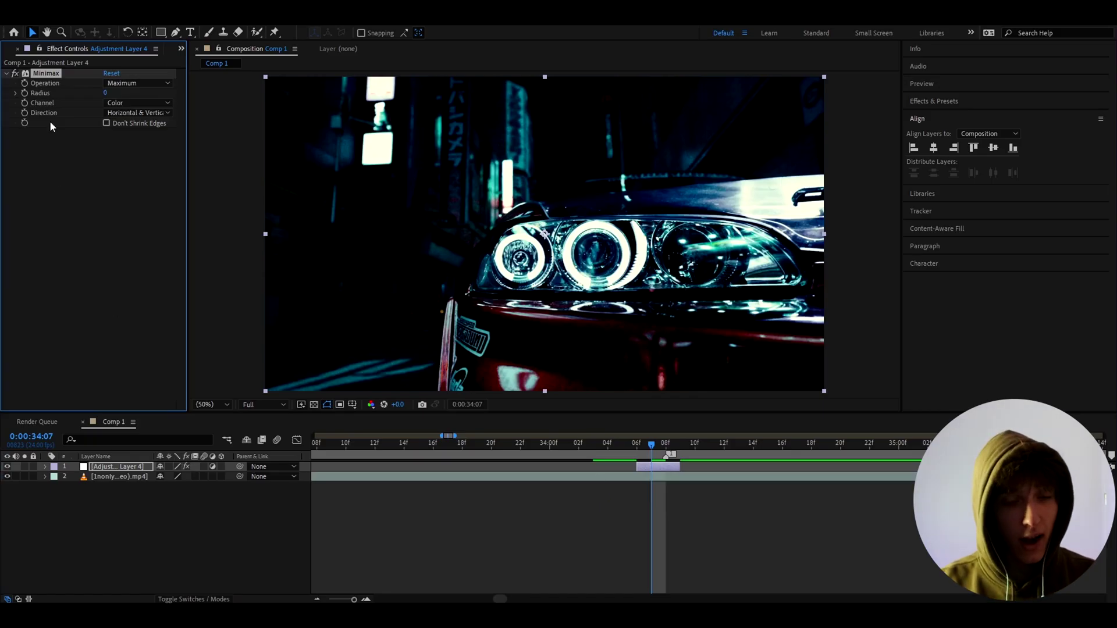
left_click_drag(649, 445, 634, 445)
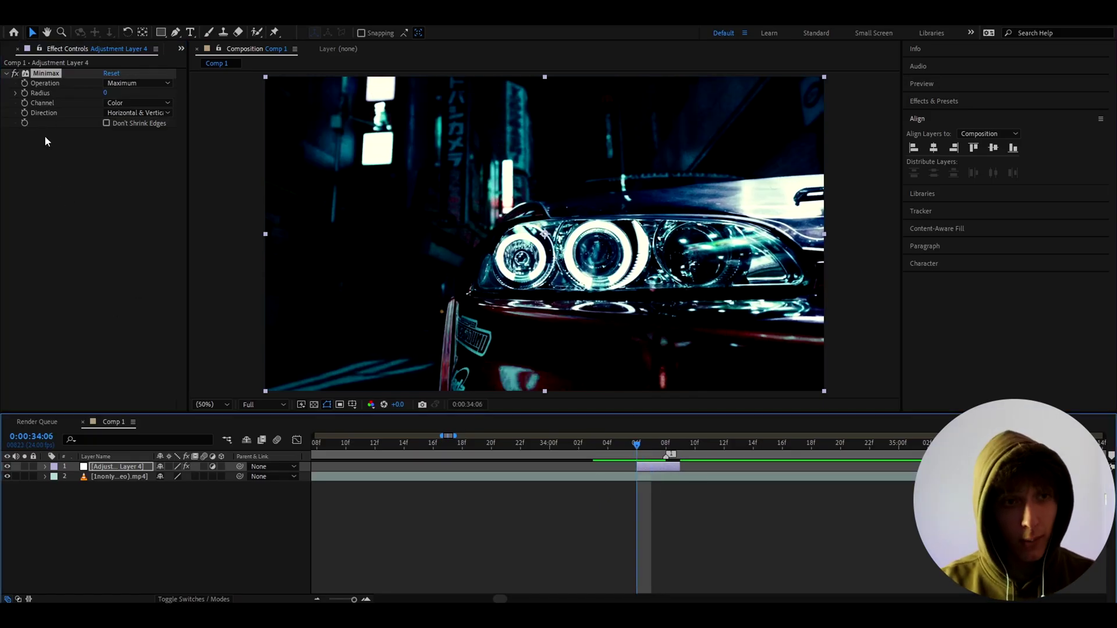
left_click(24, 91)
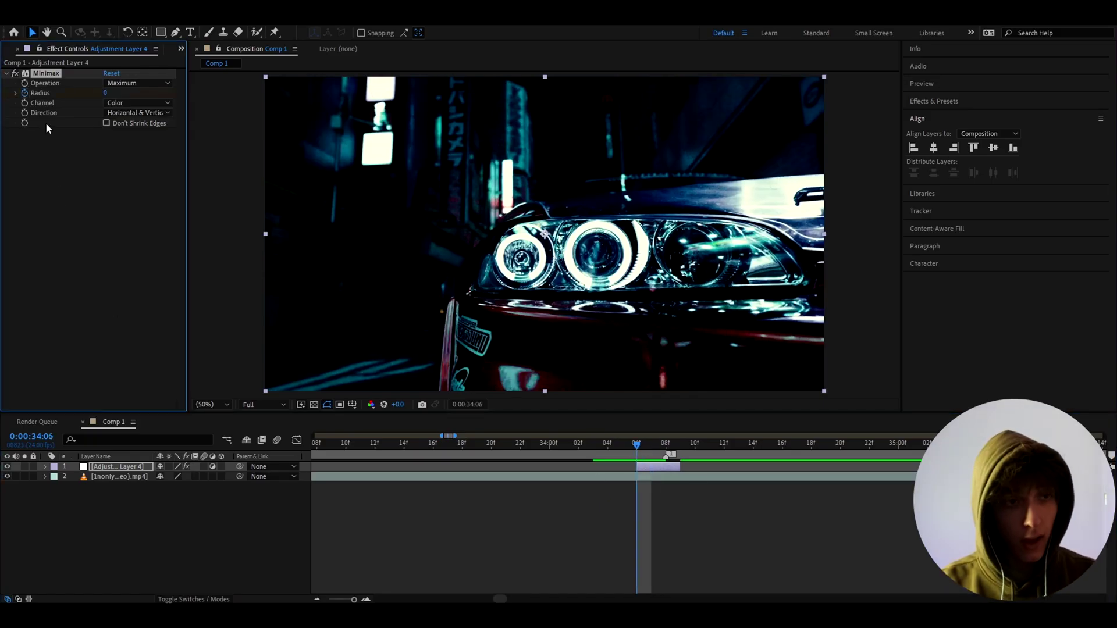
left_click(127, 115)
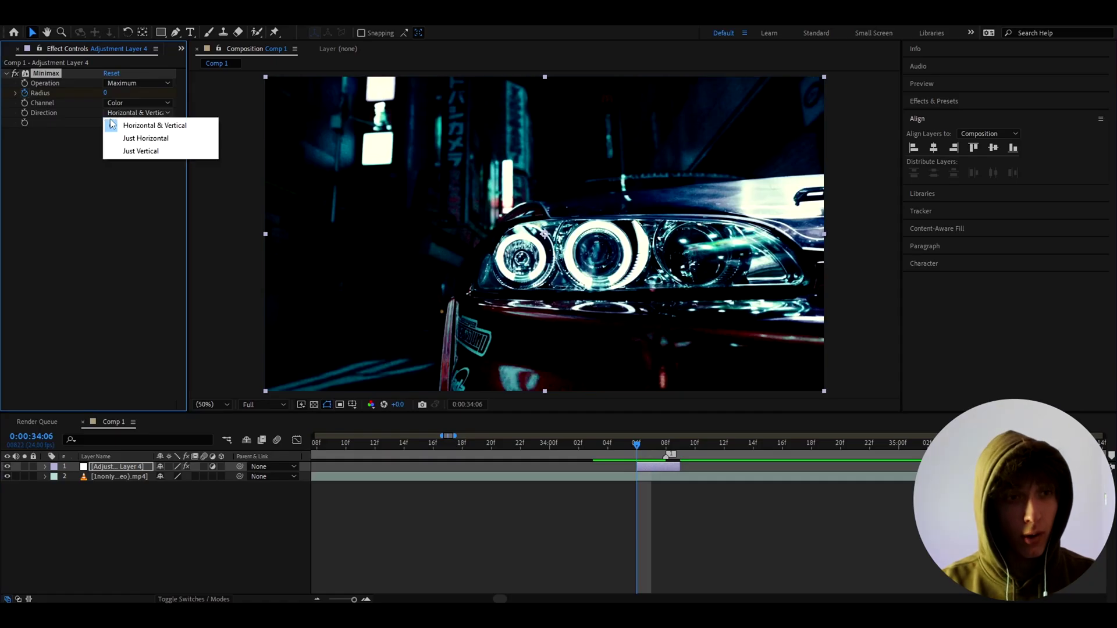
left_click(131, 139)
Add a Luma Key effect to the adjustment layer below Minimax.
key("ctrl+space")
type("luma key")
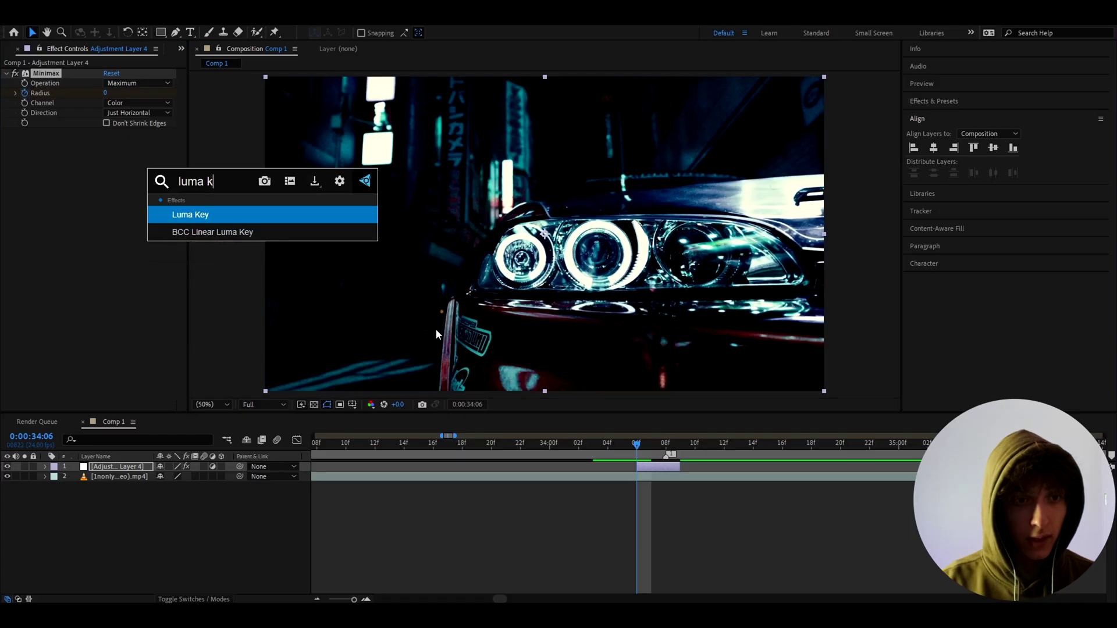
left_click(227, 217)
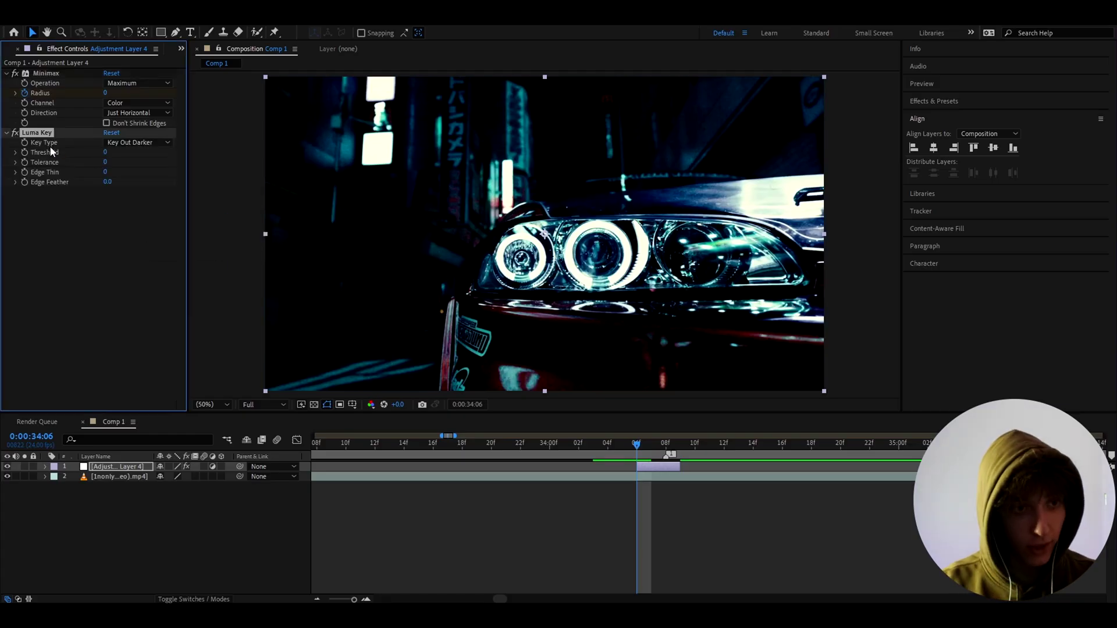
left_click(646, 460)
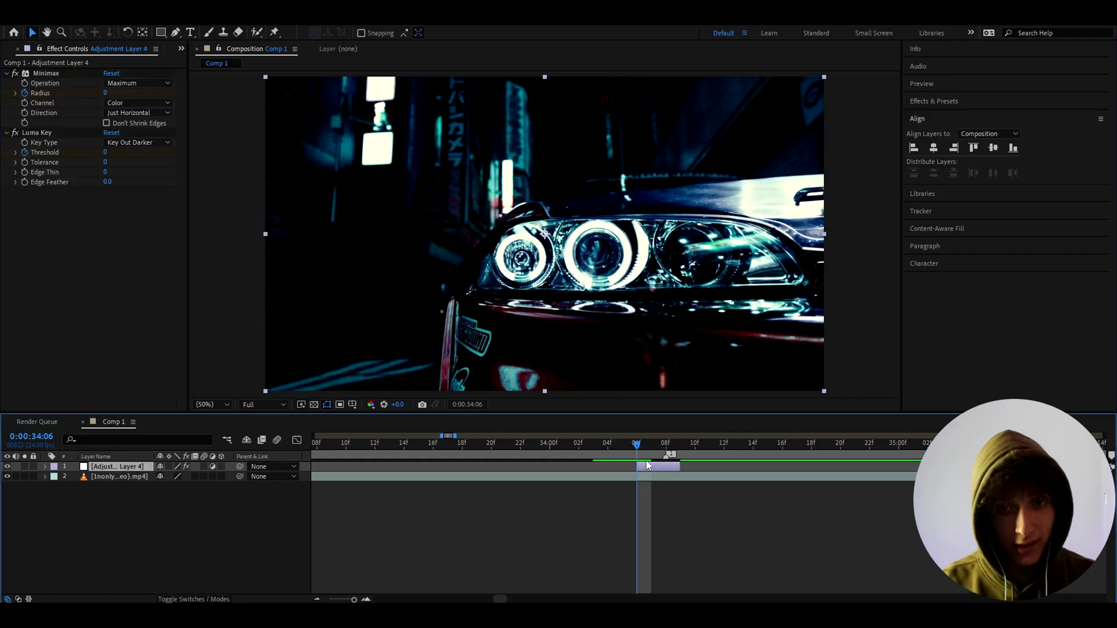
key("ctrl+space")
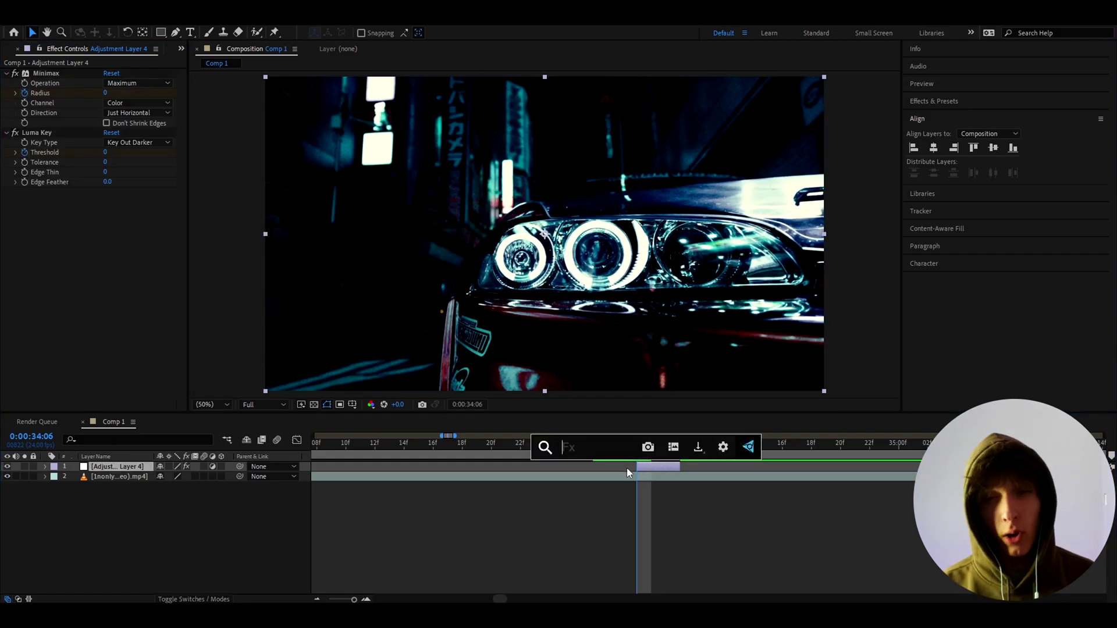
Try a plain Glow with its radius widened to 191, then remove it.
type("glow")
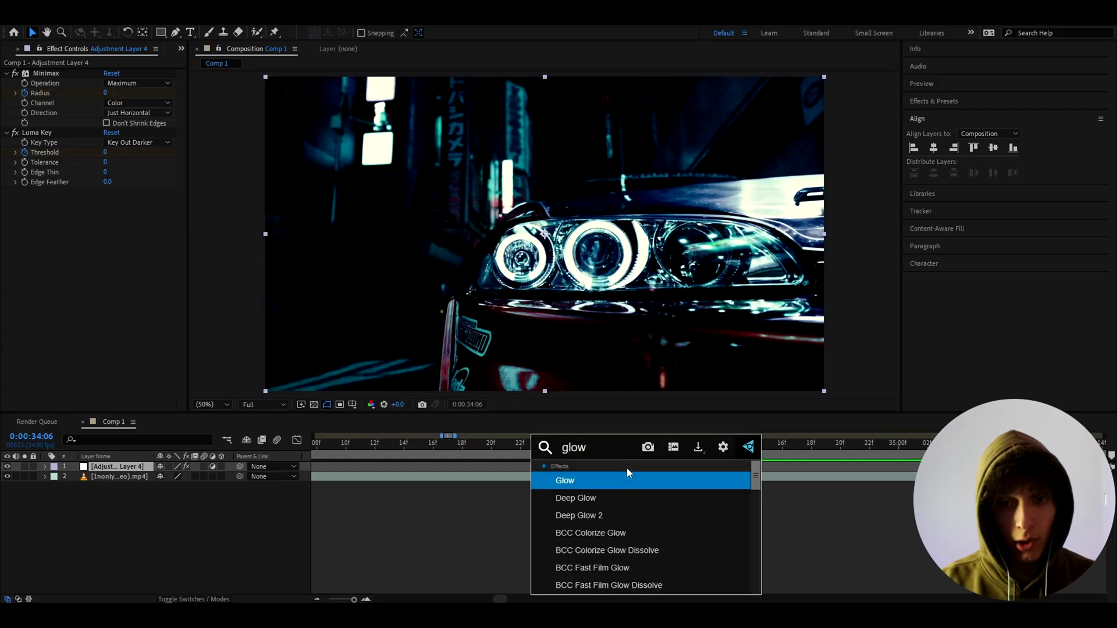
key("Return")
left_click_drag(157, 218, 195, 219)
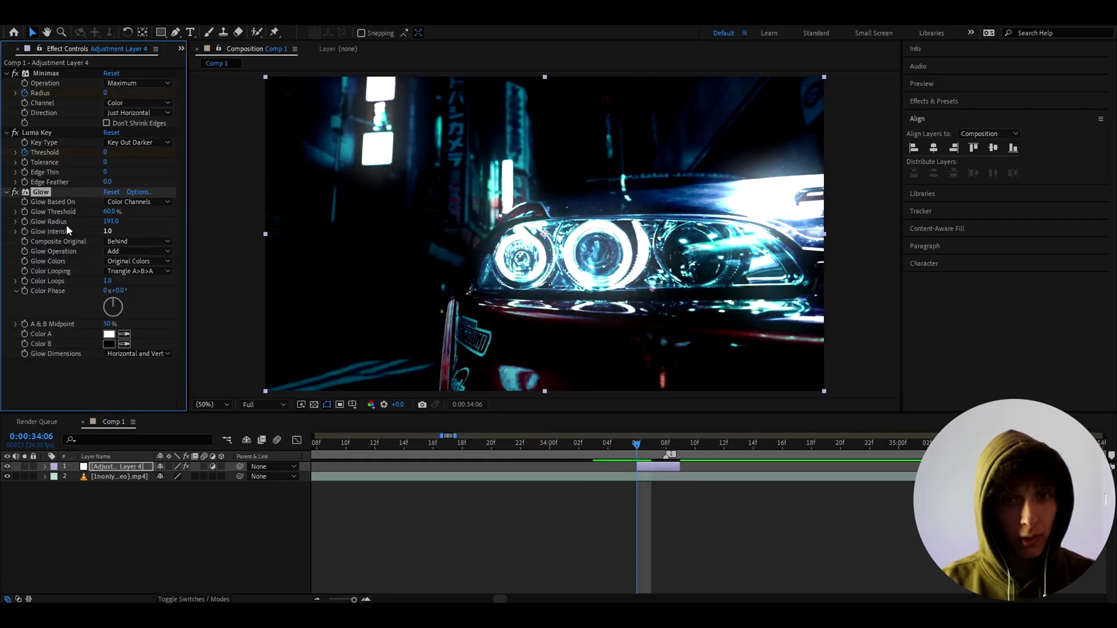
key("Delete")
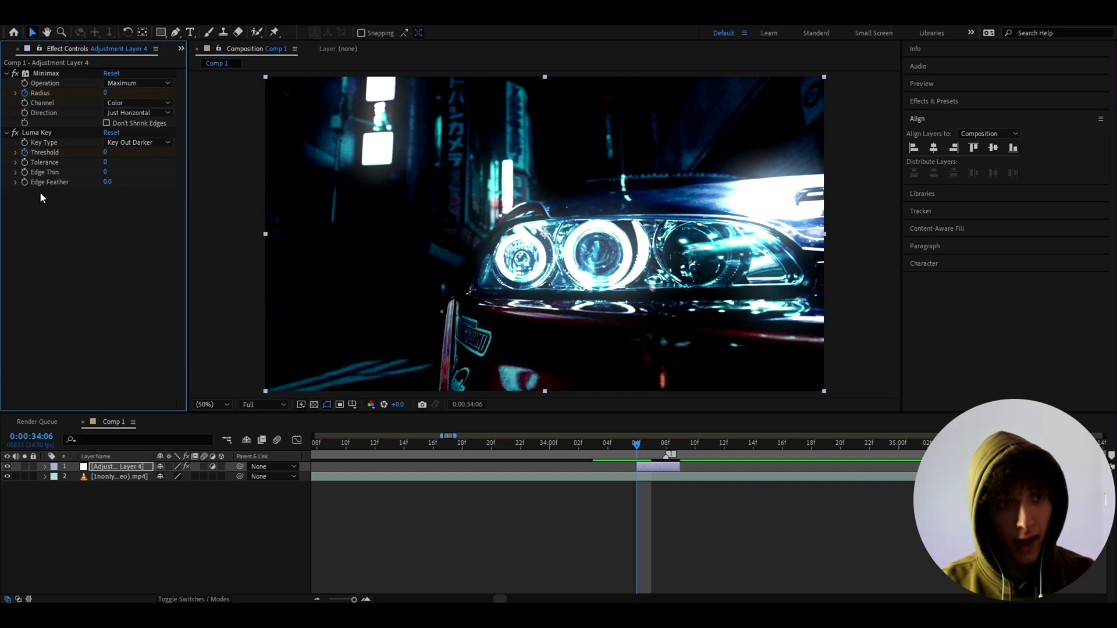
Add Deep Glow 2 with Exposure 0 and Radius 500, keyframing its Exposure.
key("ctrl+space")
type("dee")
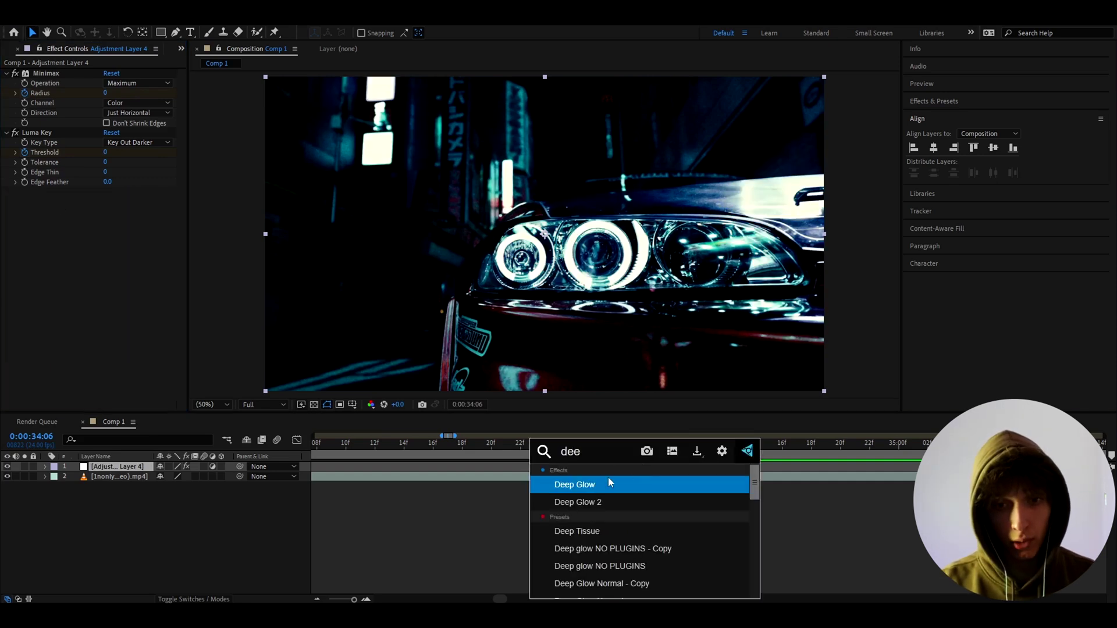
left_click(580, 502)
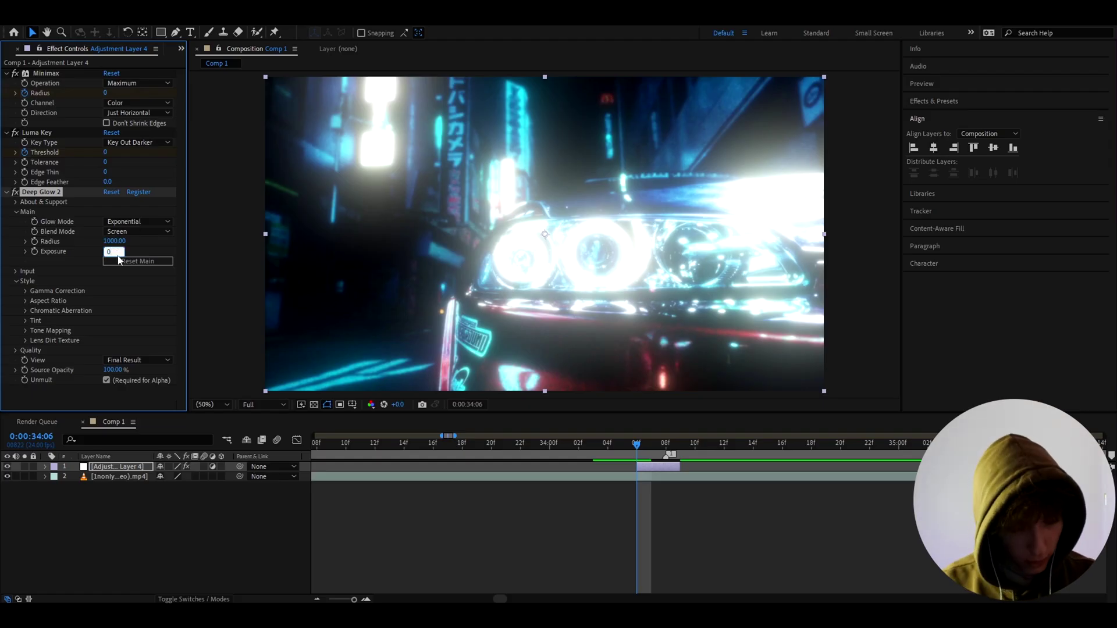
key("Return")
left_click(116, 242)
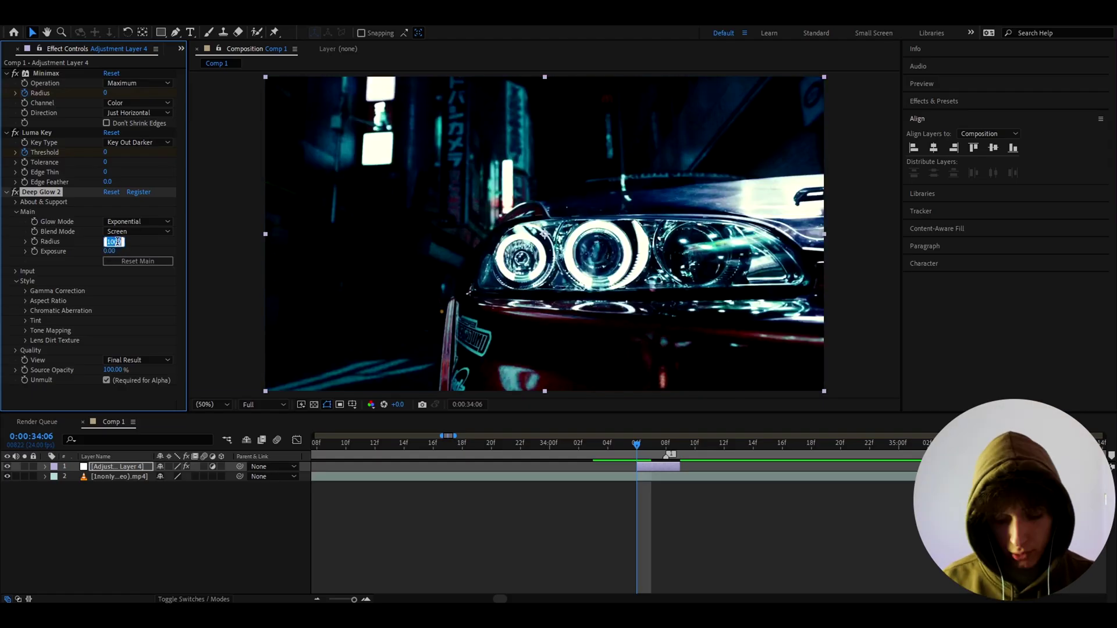
left_click(34, 251)
key("ctrl+space")
Add an Exposure effect keyframed at 4.00, then set it to 0.00 one frame later.
type("expo")
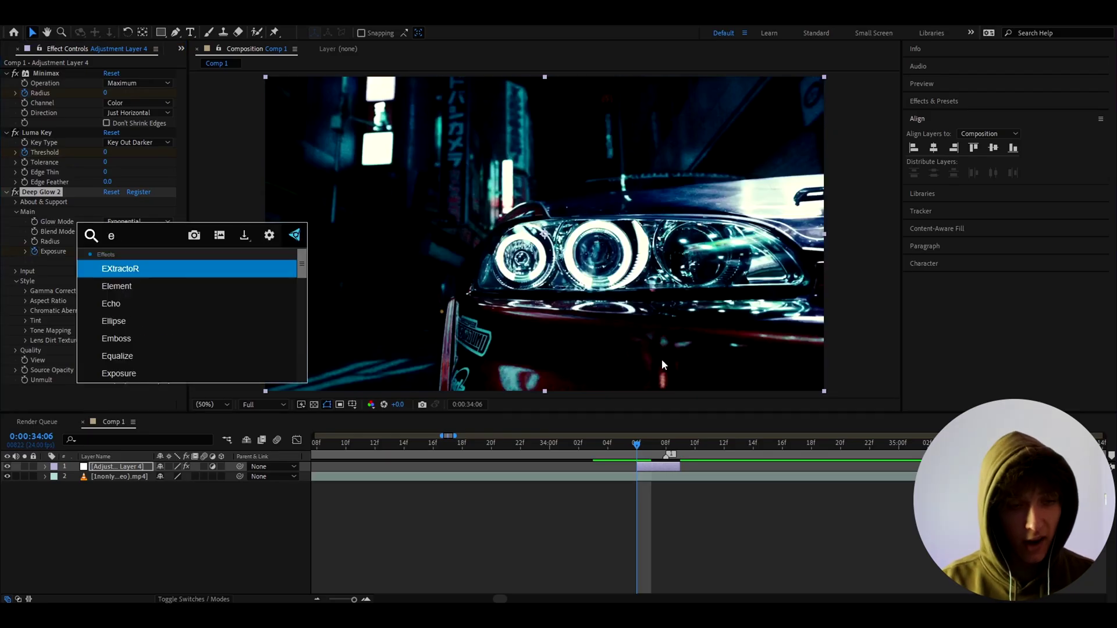
left_click(169, 267)
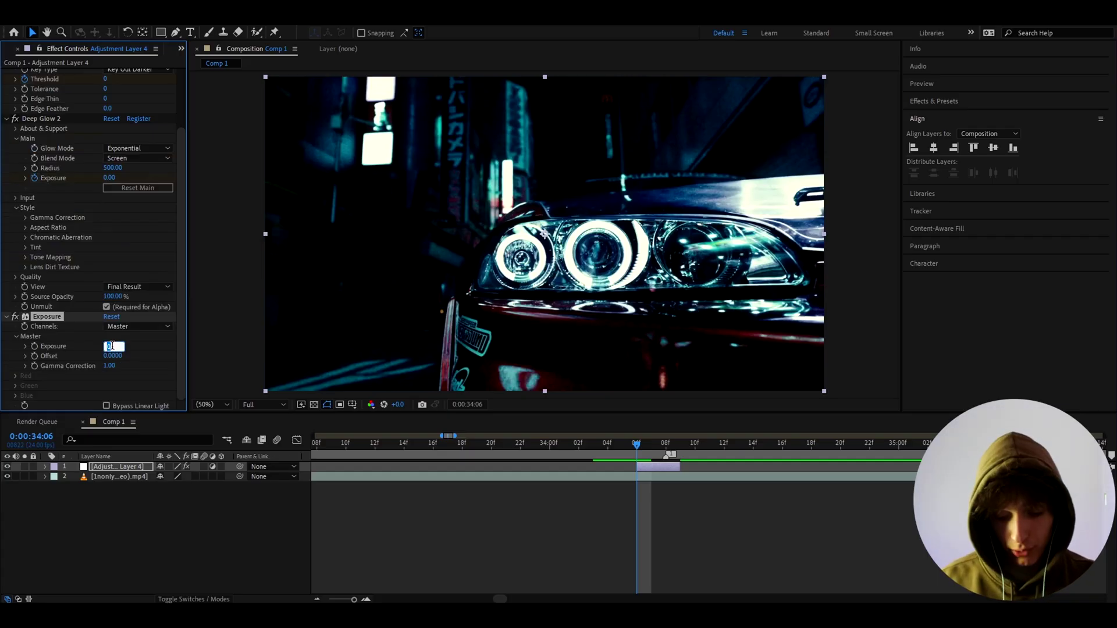
key("Return")
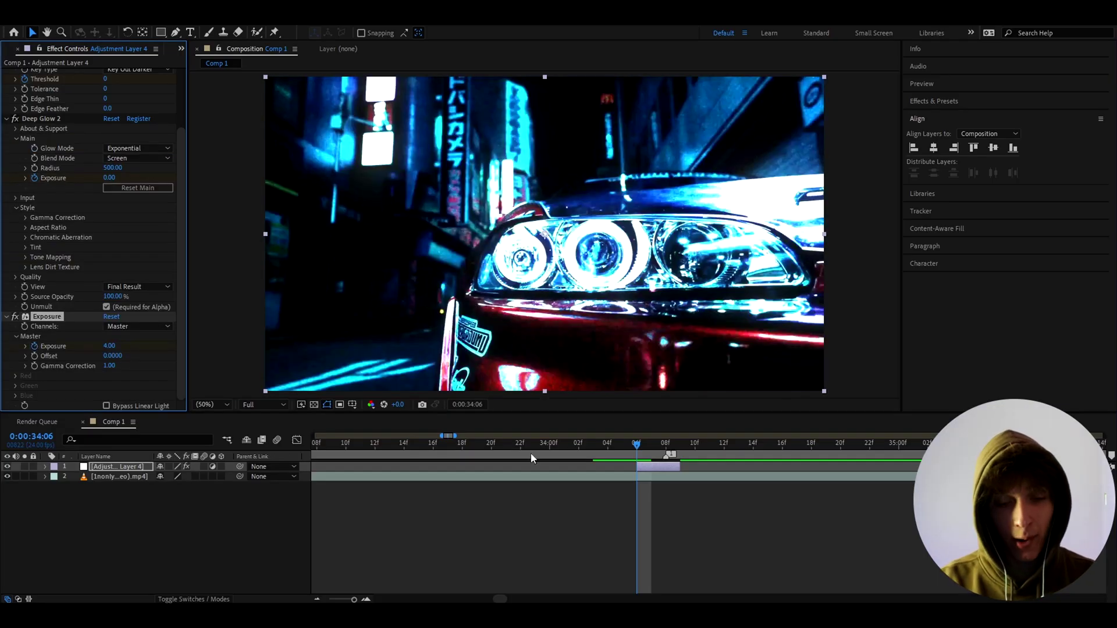
scroll(605, 469, "up", 1)
left_click(636, 451)
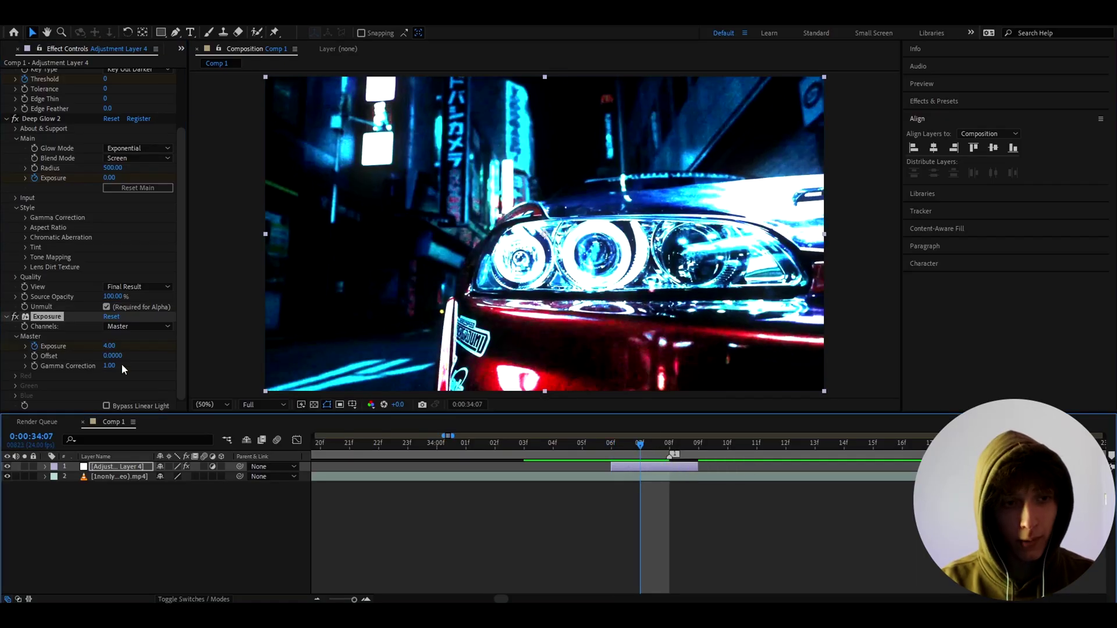
left_click(110, 345)
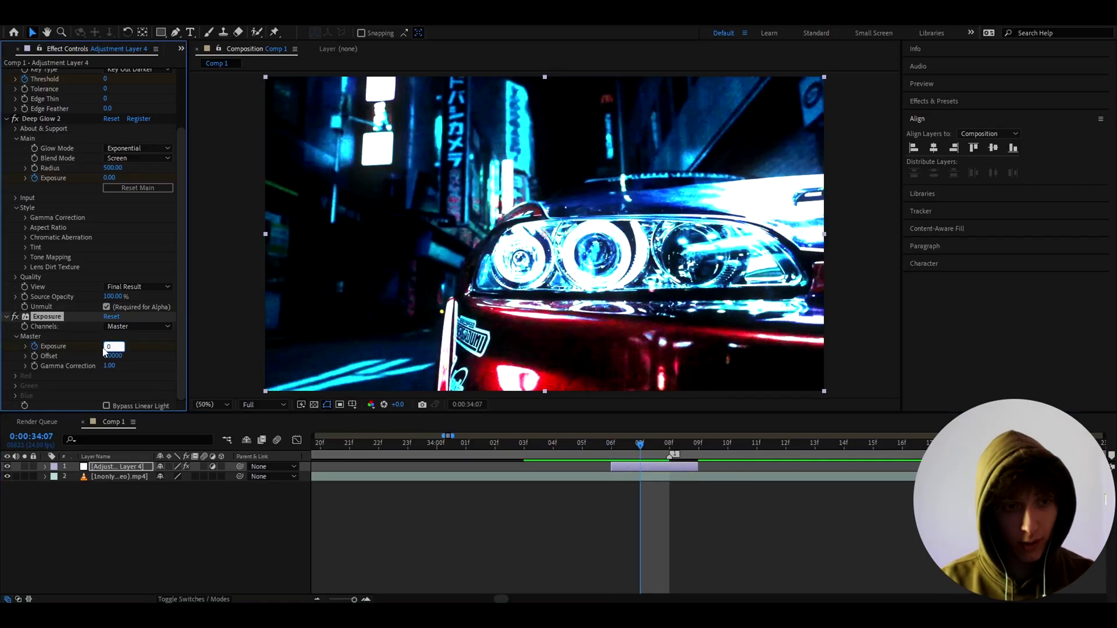
key("Return")
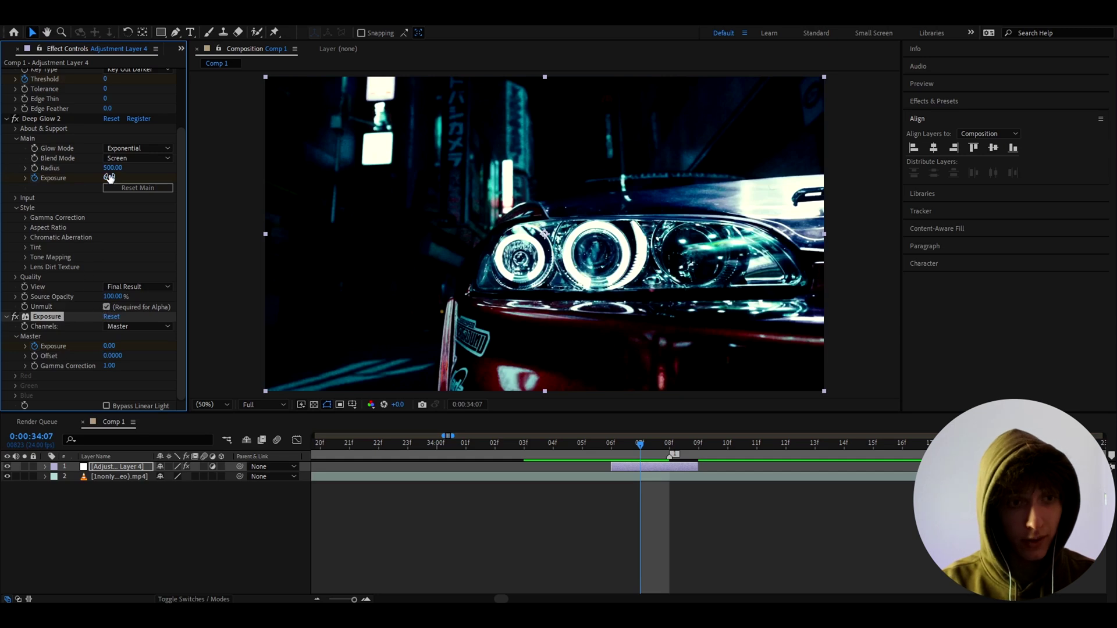
scroll(102, 86, "up", 3)
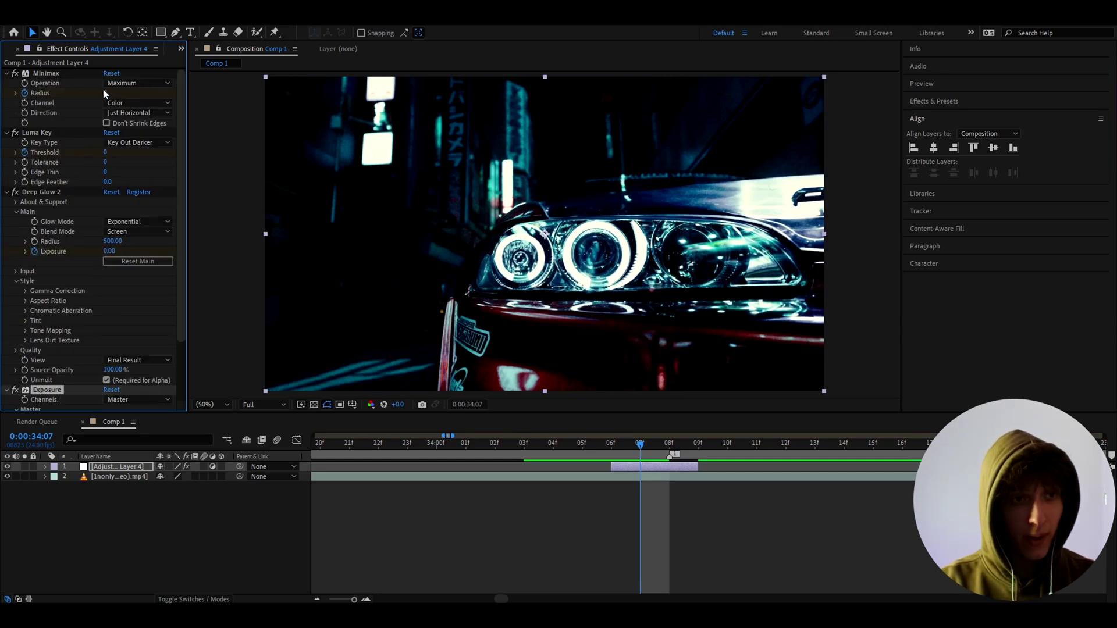
On 34:07 enter Minimax Radius 80, Luma Key Threshold 175, Deep Glow Exposure 0.05, then compare frames.
key("Return")
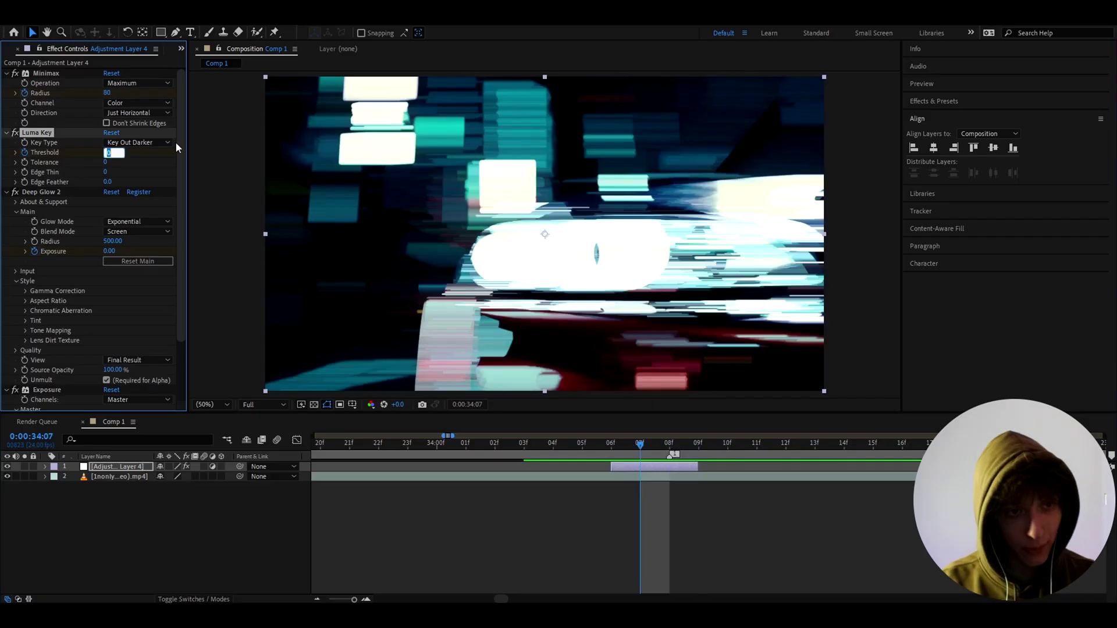
type("175")
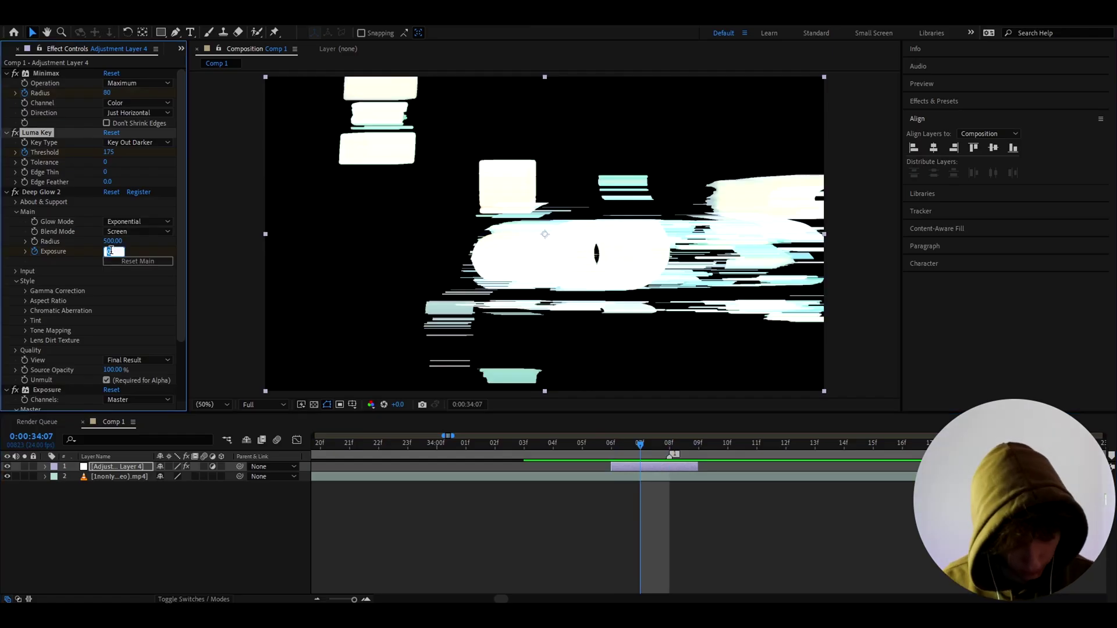
type("0.05")
key("Return")
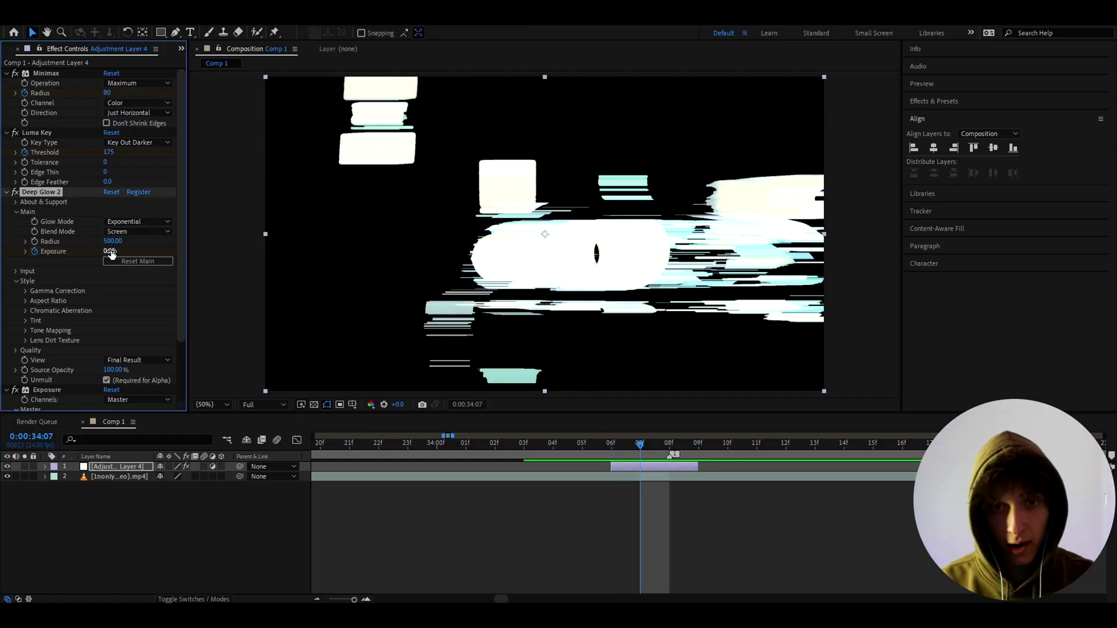
left_click_drag(692, 456, 790, 457)
scroll(140, 361, "down", 3)
scroll(60, 344, "up", 3)
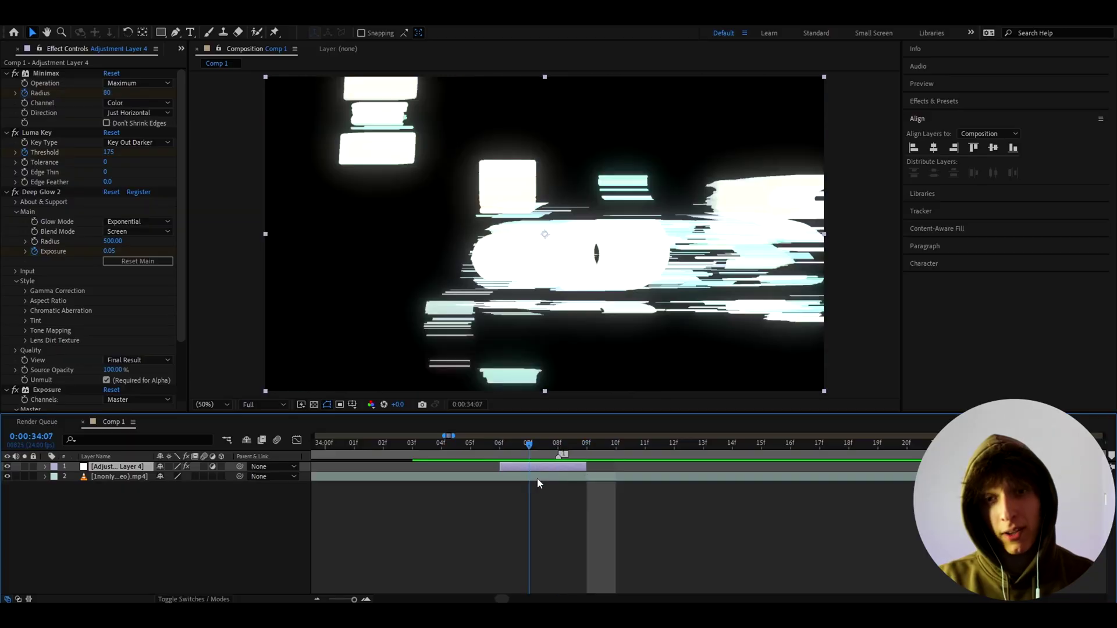
At 34:06 select all four effects and marquee-select their eight keyframes.
key("Page_Up")
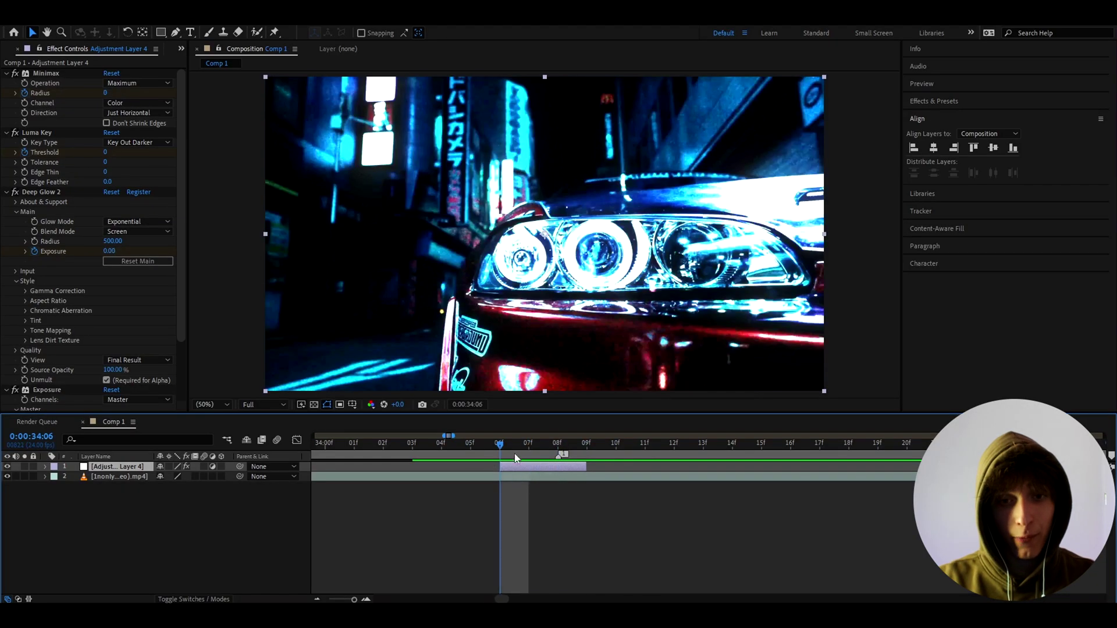
left_click(38, 72)
key("ctrl+a")
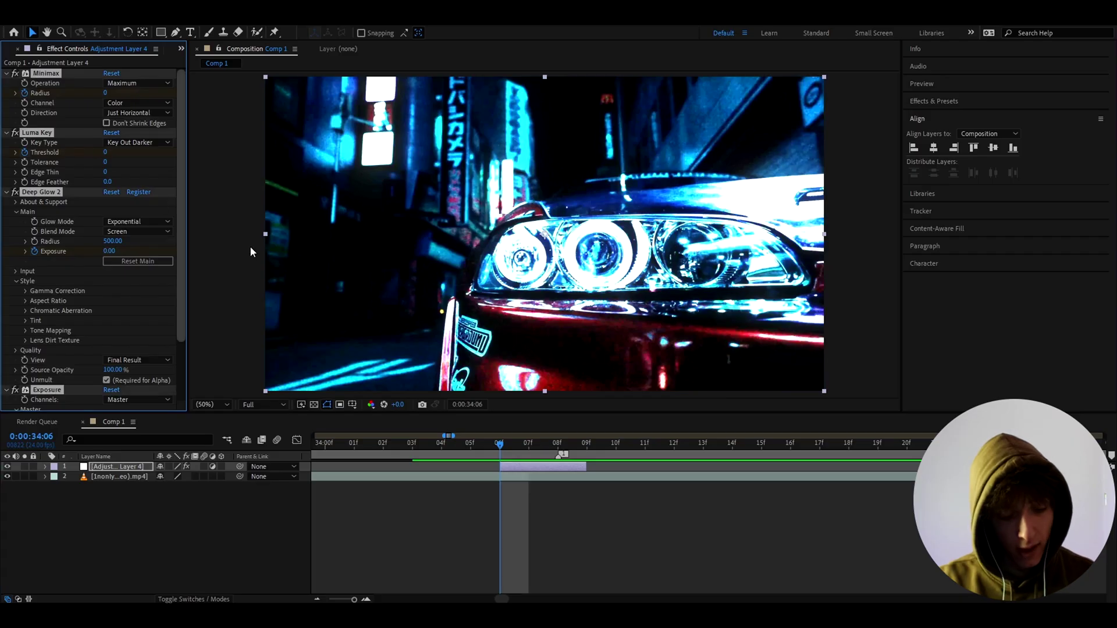
key("u")
left_click_drag(485, 476, 549, 550)
Save the selection as animation preset 'Wipe Lines Transition' in the WHOLE Presets folder.
left_click(155, 18)
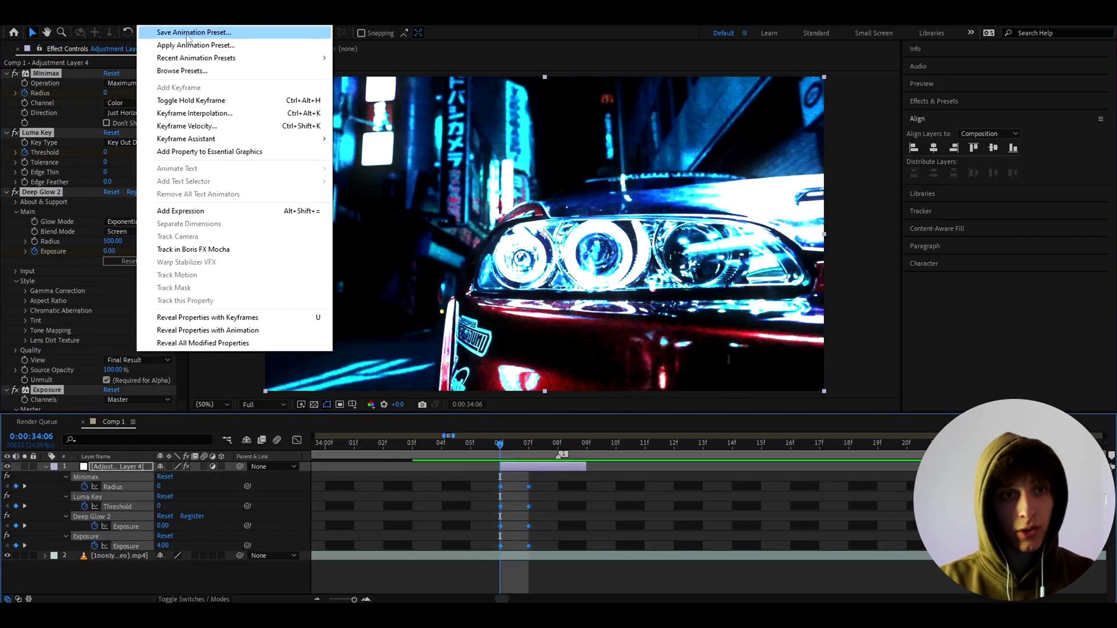
left_click(185, 31)
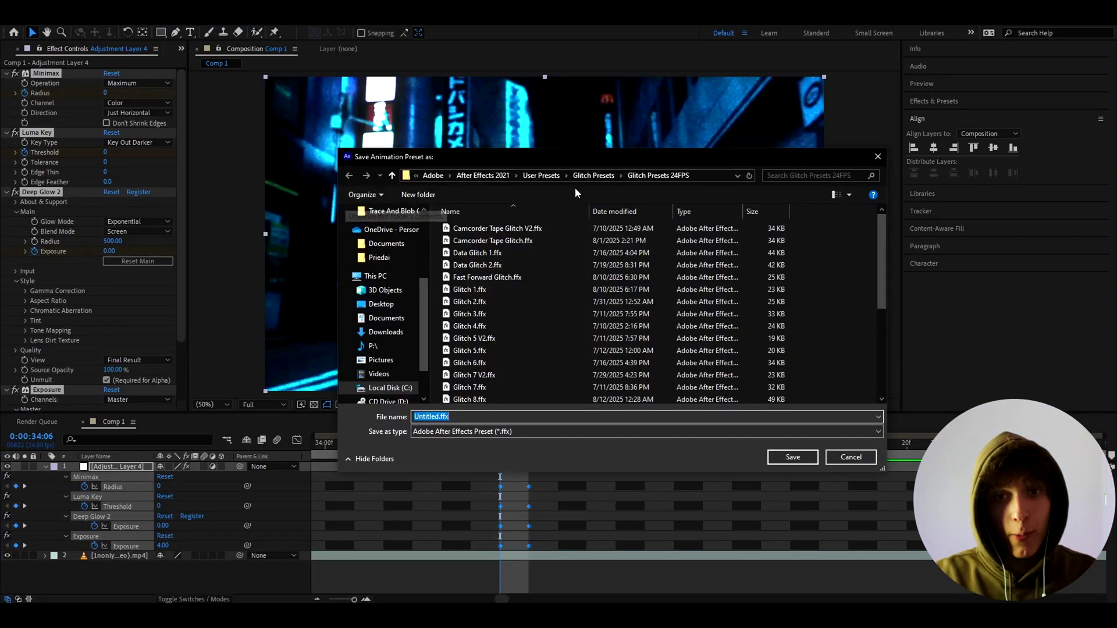
left_click(594, 176)
left_click(349, 176)
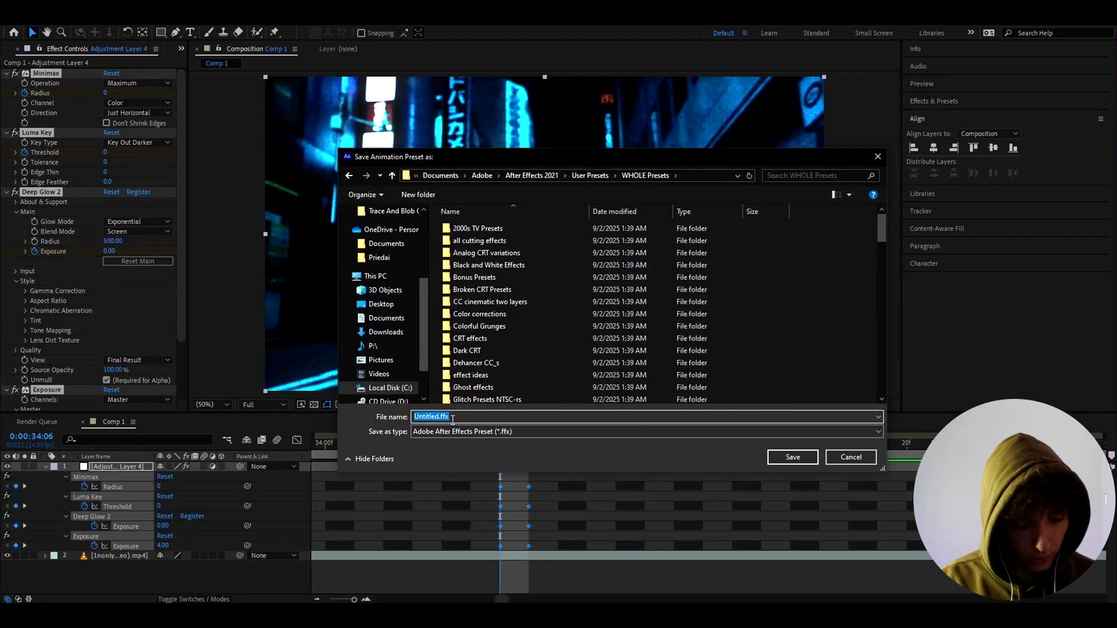
type("Wipe Lines T")
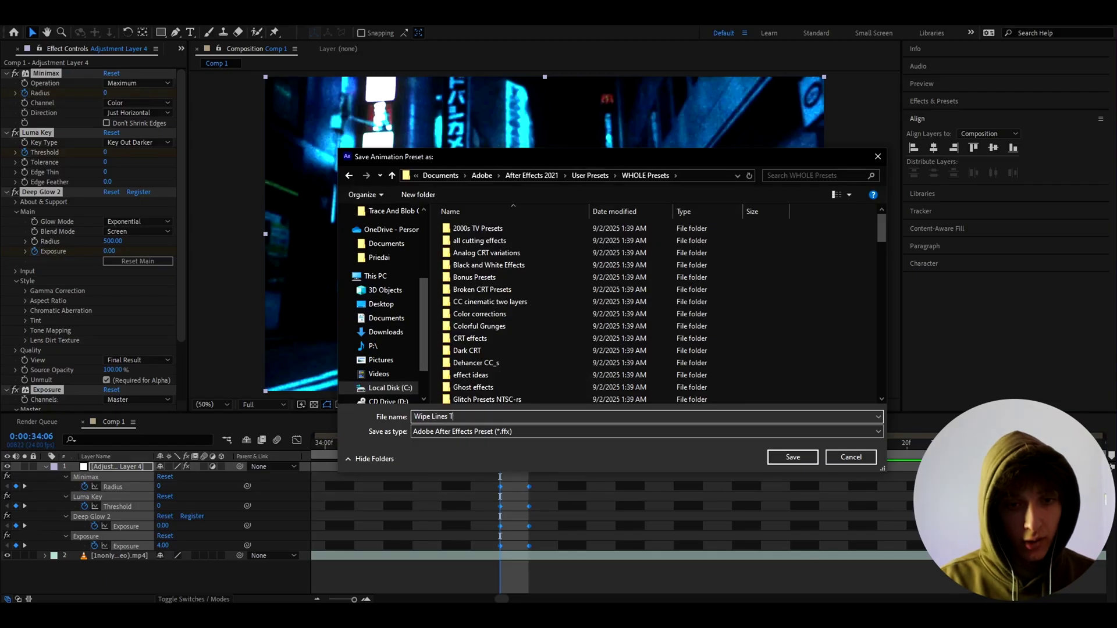
type("ransition")
key("Return")
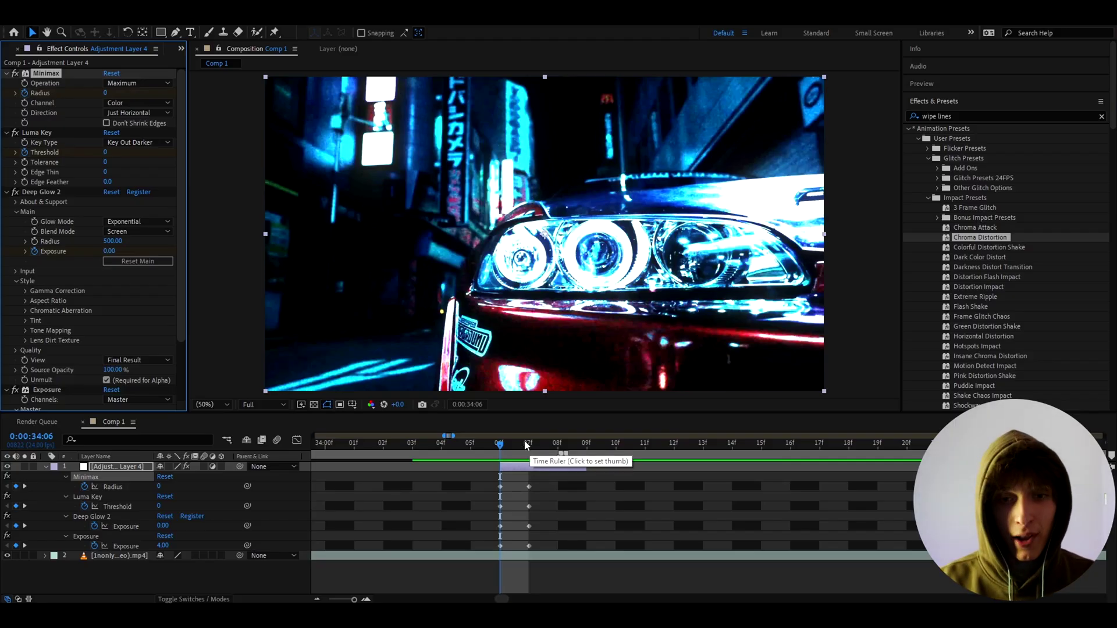
Focus the Timeline to step forward to 34:07 and review the streak flash.
left_click(501, 450)
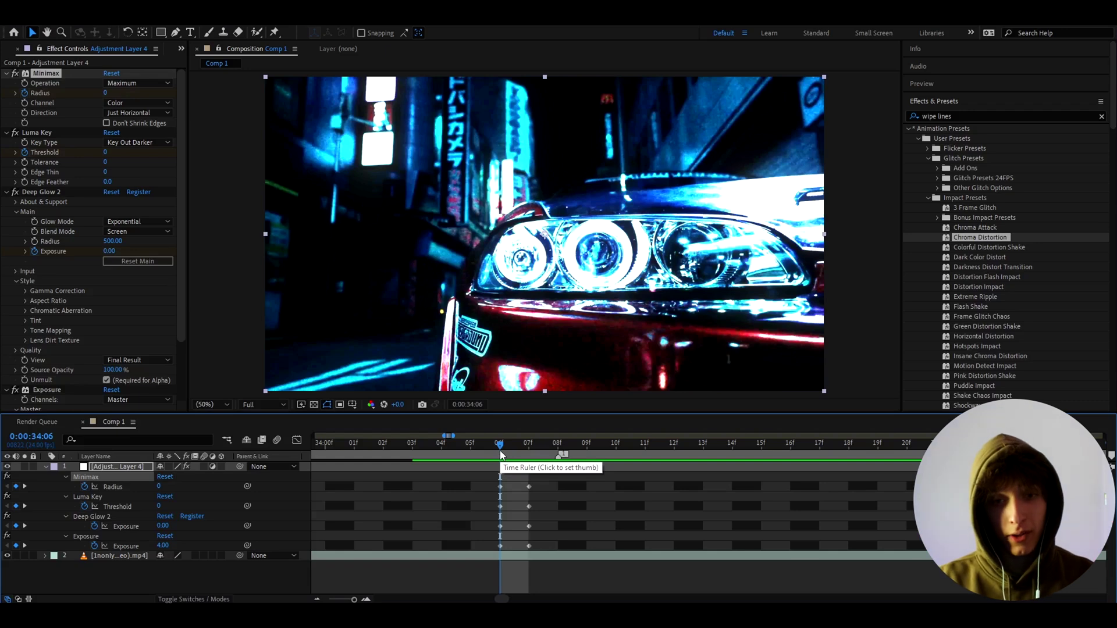